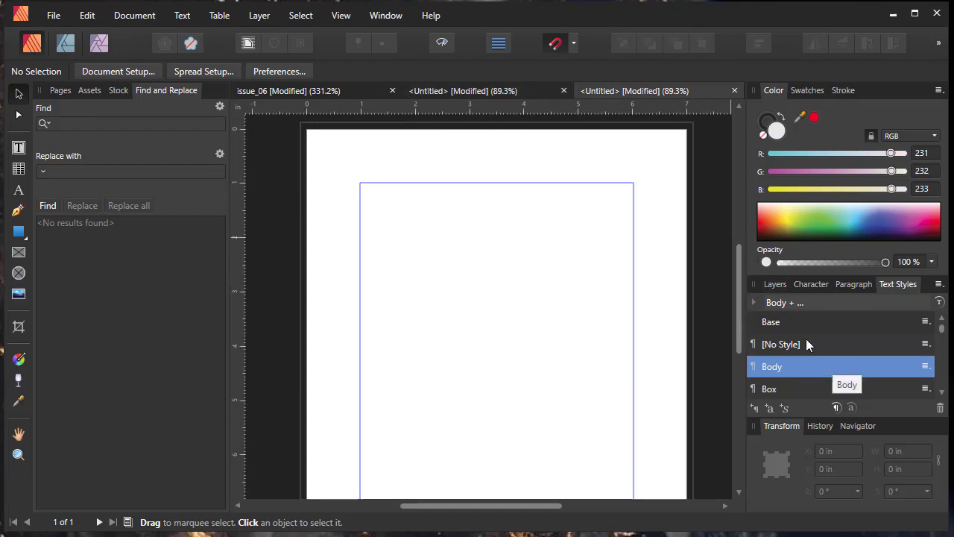
Step: Add a body_bold character style with font family EB Garamond and Bold font traits
{"action": "left_click", "coordinate": [768, 411]}
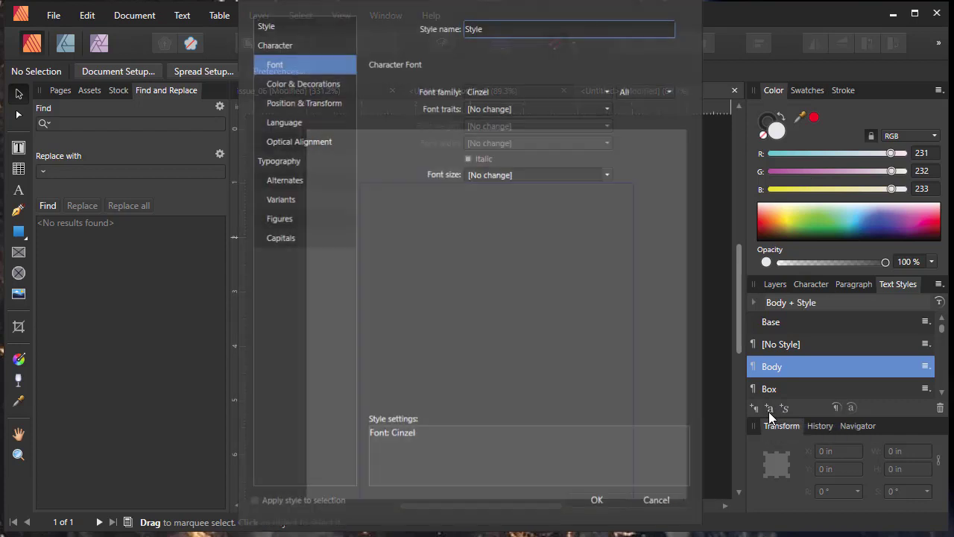
{"action": "double_click", "coordinate": [525, 30]}
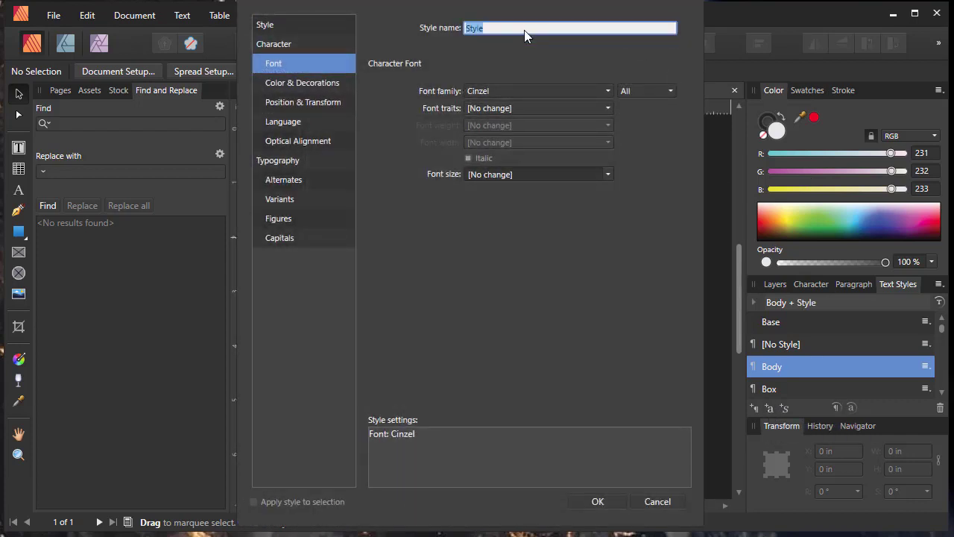
{"action": "type", "text": "body_bold"}
{"action": "left_click", "coordinate": [584, 91]}
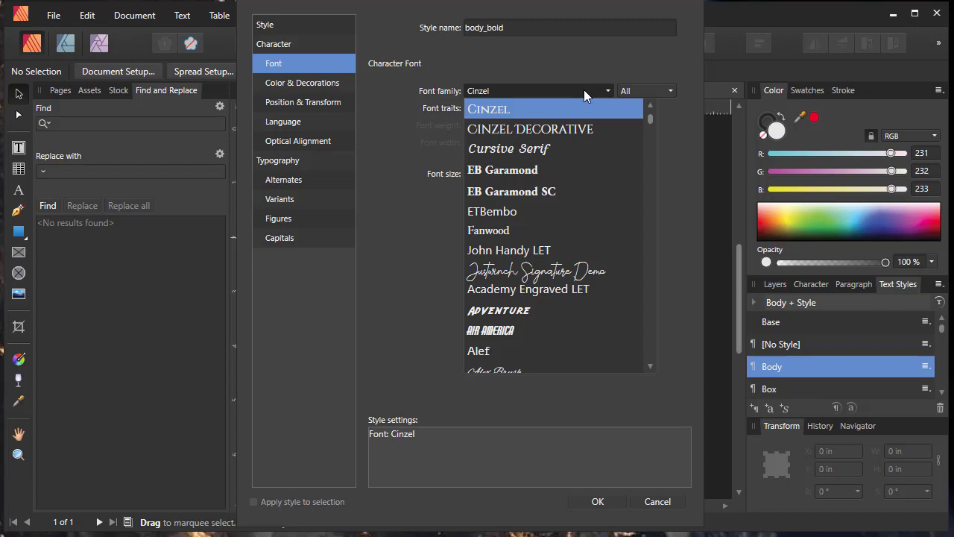
{"action": "left_click", "coordinate": [537, 171]}
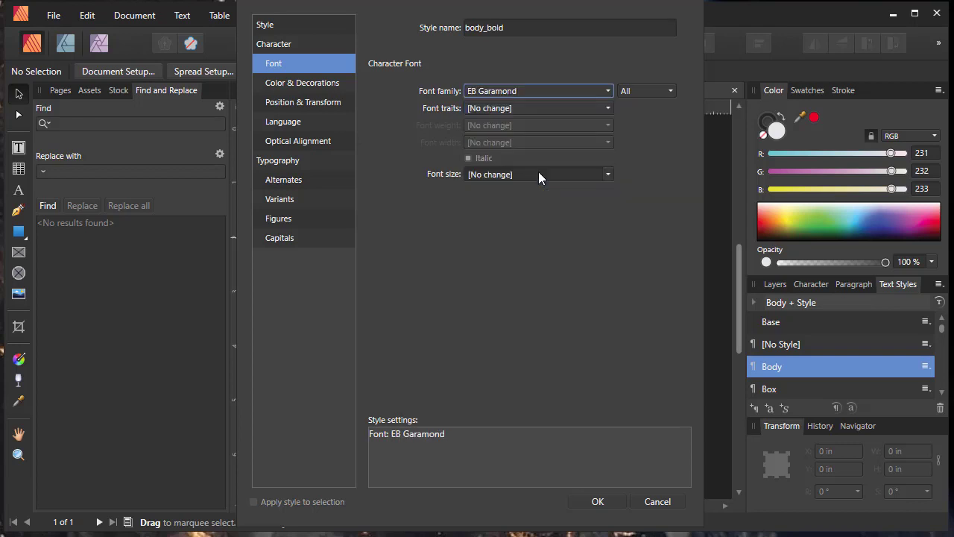
{"action": "left_click", "coordinate": [534, 108]}
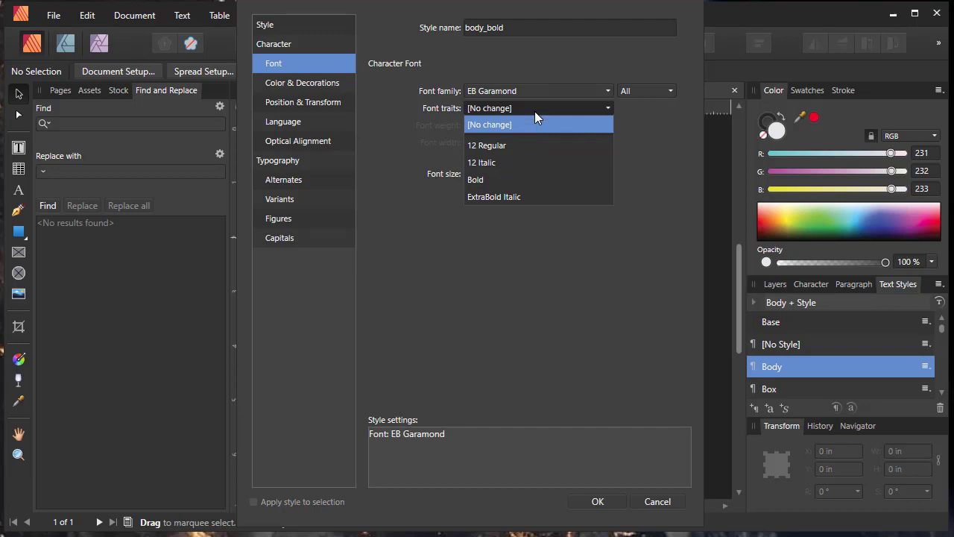
{"action": "left_click", "coordinate": [515, 179]}
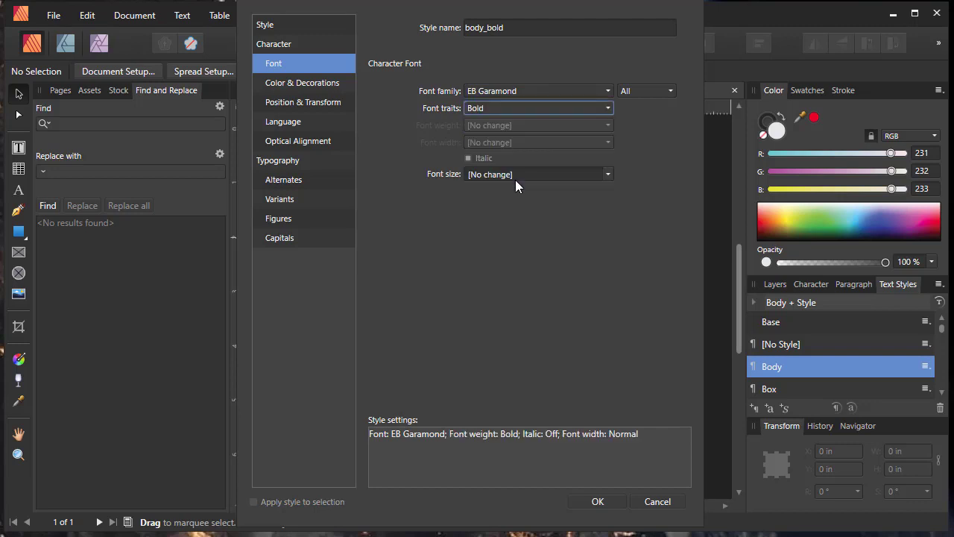
{"action": "left_click", "coordinate": [596, 502]}
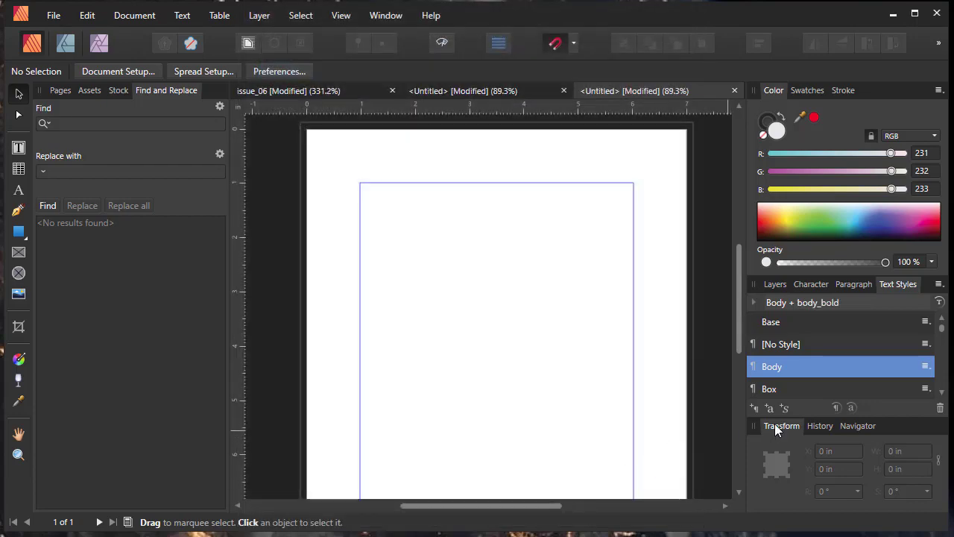
Step: Add a body_italic character style with font family EB Garamond and 12 Italic font traits
{"action": "left_click", "coordinate": [770, 408]}
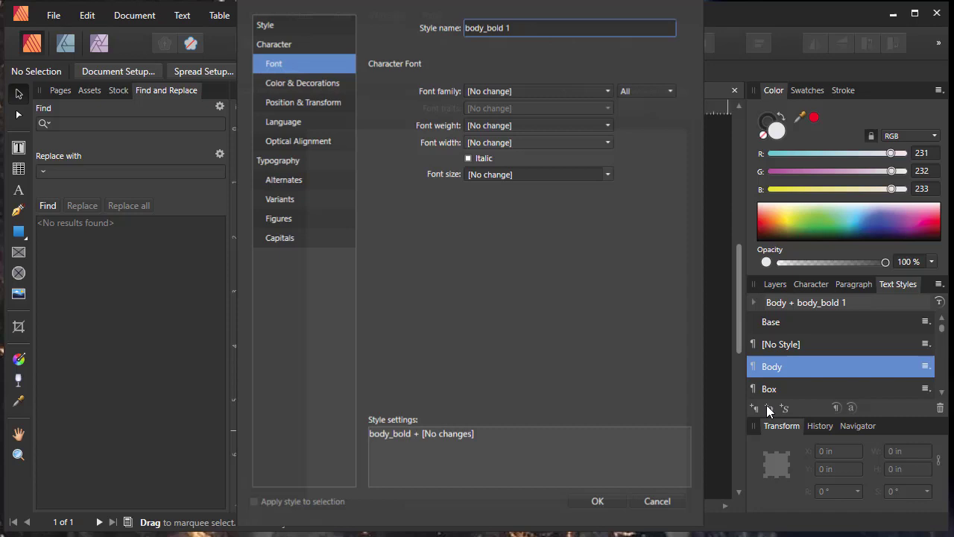
{"action": "triple_click", "coordinate": [519, 28]}
{"action": "type", "text": "body_"}
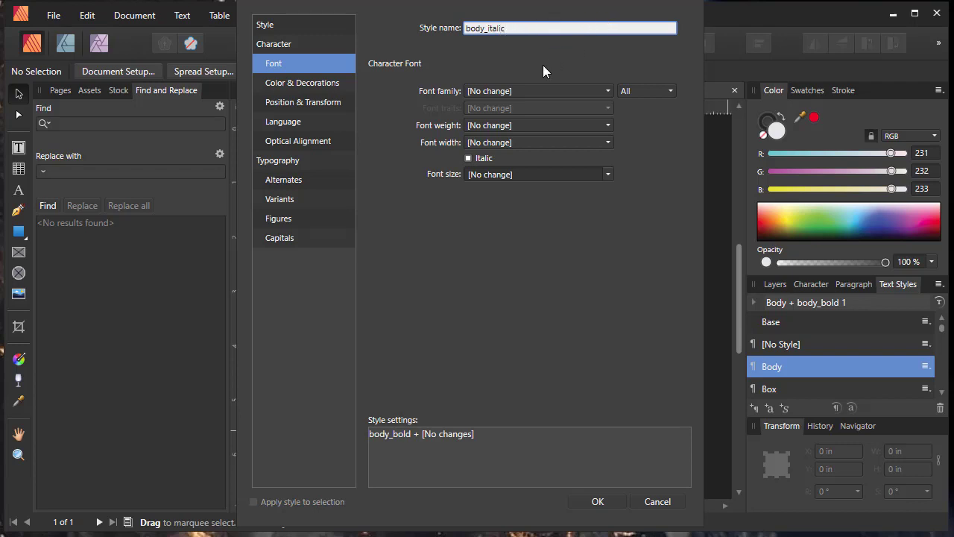
{"action": "left_click", "coordinate": [541, 90]}
{"action": "left_click", "coordinate": [499, 214]}
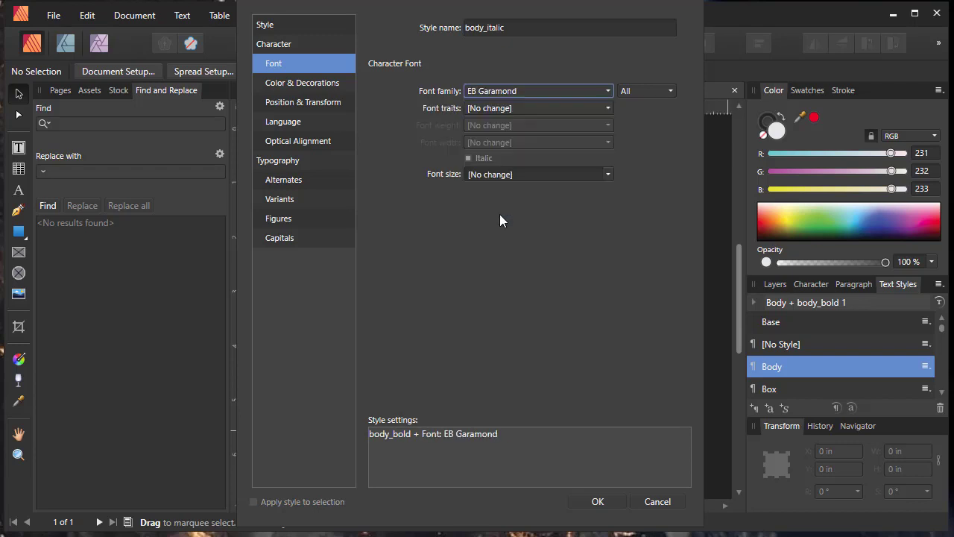
{"action": "left_click", "coordinate": [528, 110]}
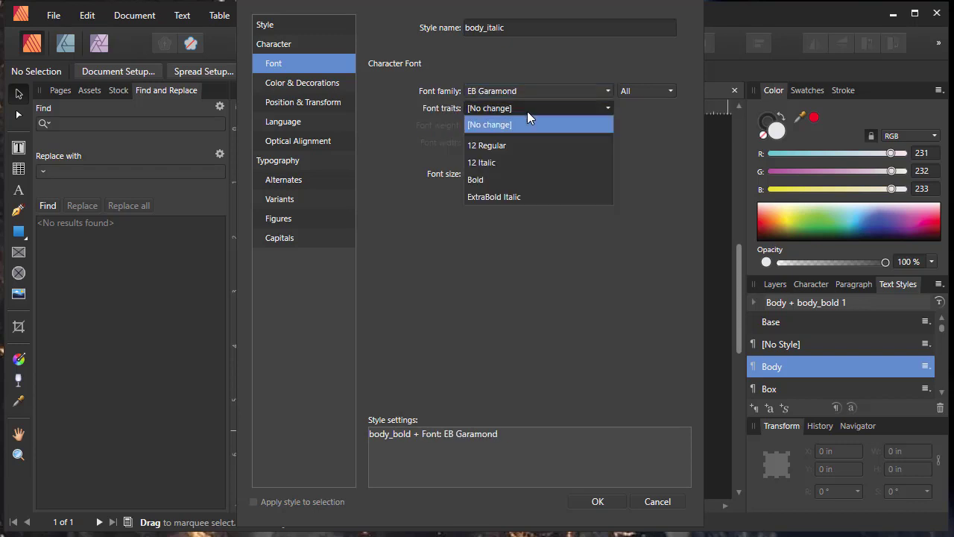
{"action": "left_click", "coordinate": [497, 164]}
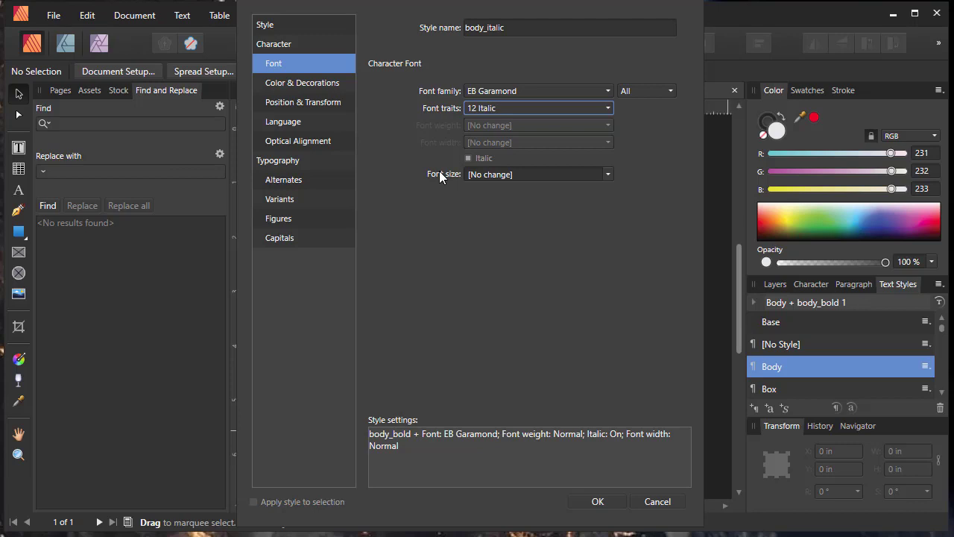
{"action": "left_click", "coordinate": [598, 501]}
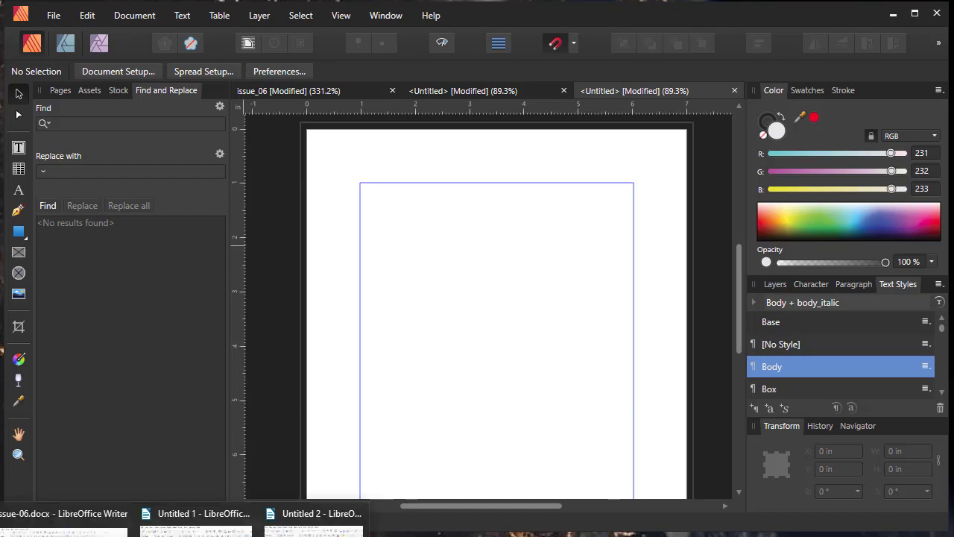
Step: Copy all the story text from the Untitled 1 Writer document, then minimize Writer
{"action": "left_click", "coordinate": [186, 513]}
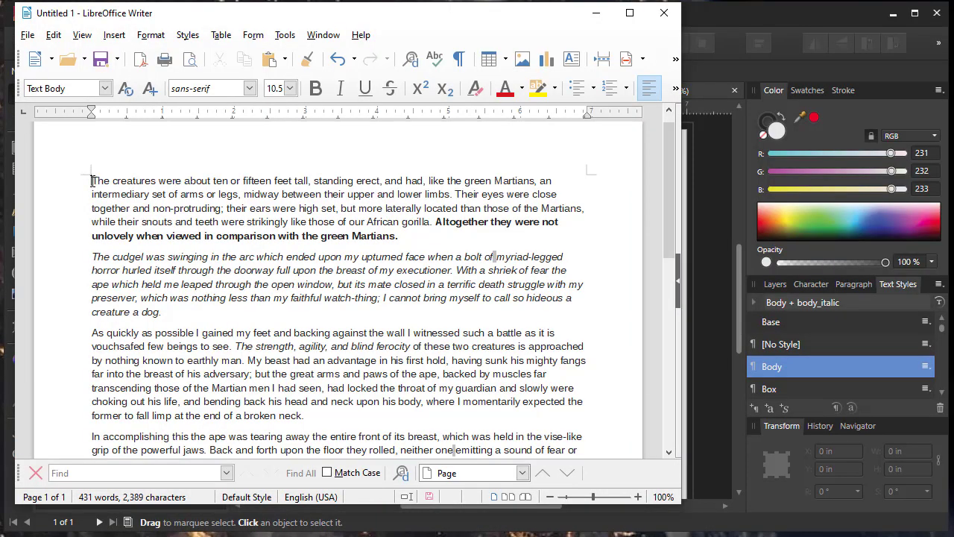
{"action": "left_click_drag", "start_coordinate": [91, 180], "coordinate": [201, 338]}
{"action": "key", "text": "ctrl+c"}
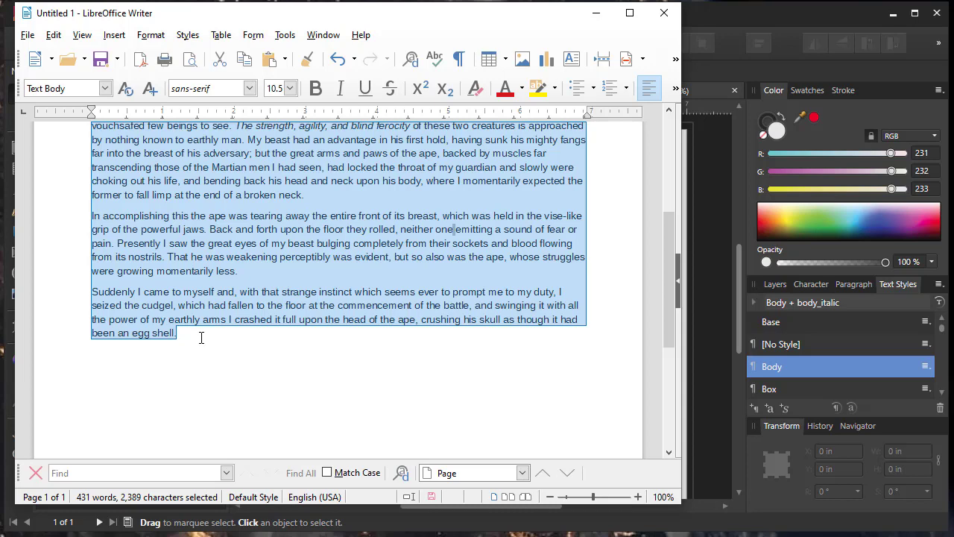
{"action": "right_click", "coordinate": [231, 279]}
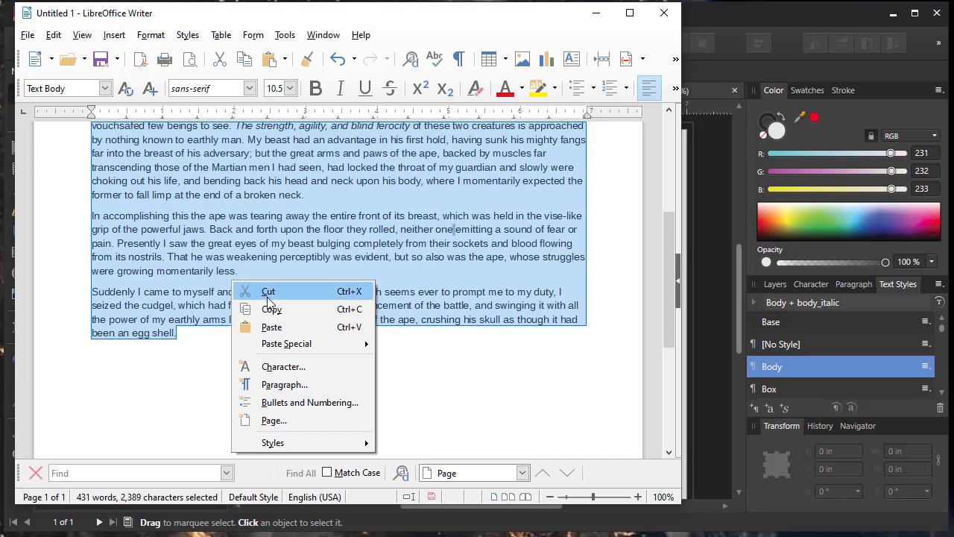
{"action": "left_click", "coordinate": [271, 310]}
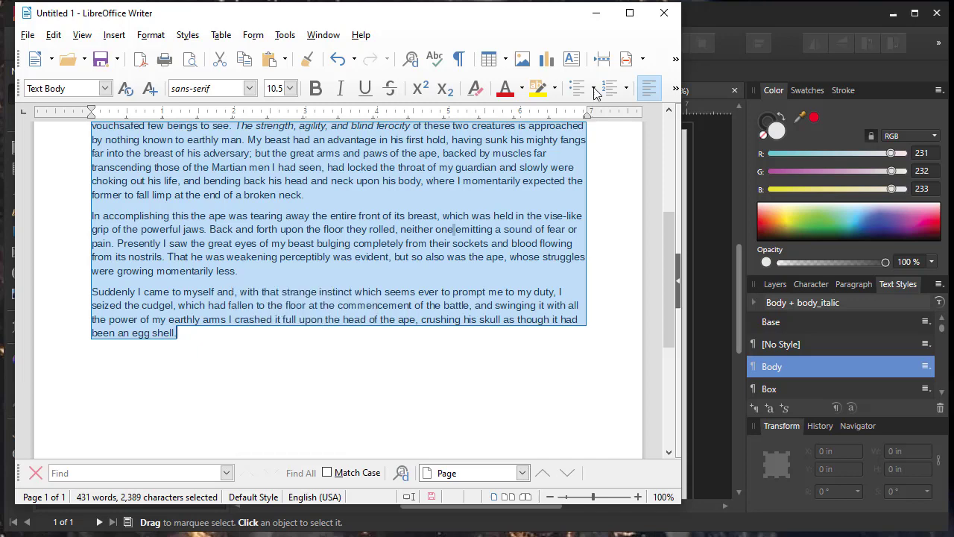
{"action": "left_click", "coordinate": [597, 15]}
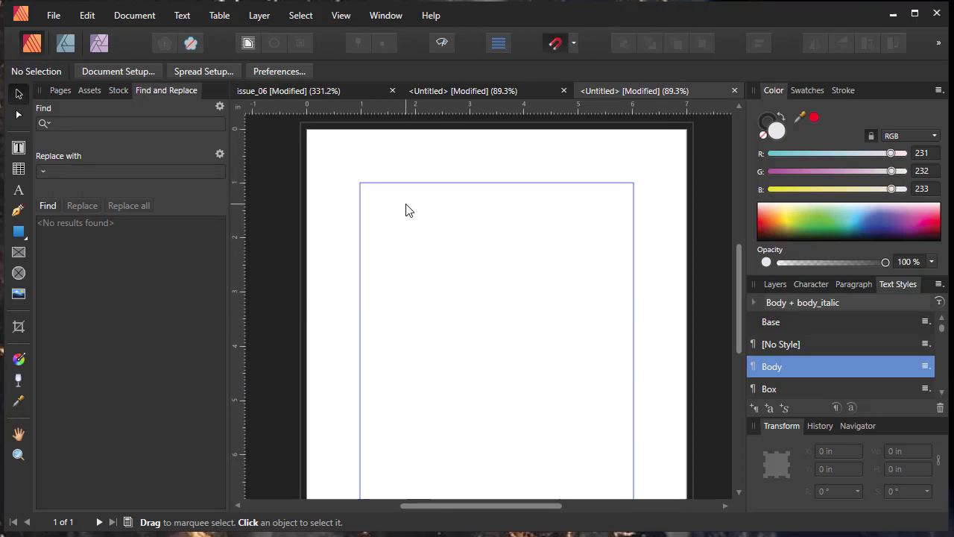
Step: Draw a text frame from the top-left margin corner and paste the copied story into it
{"action": "left_click", "coordinate": [18, 146]}
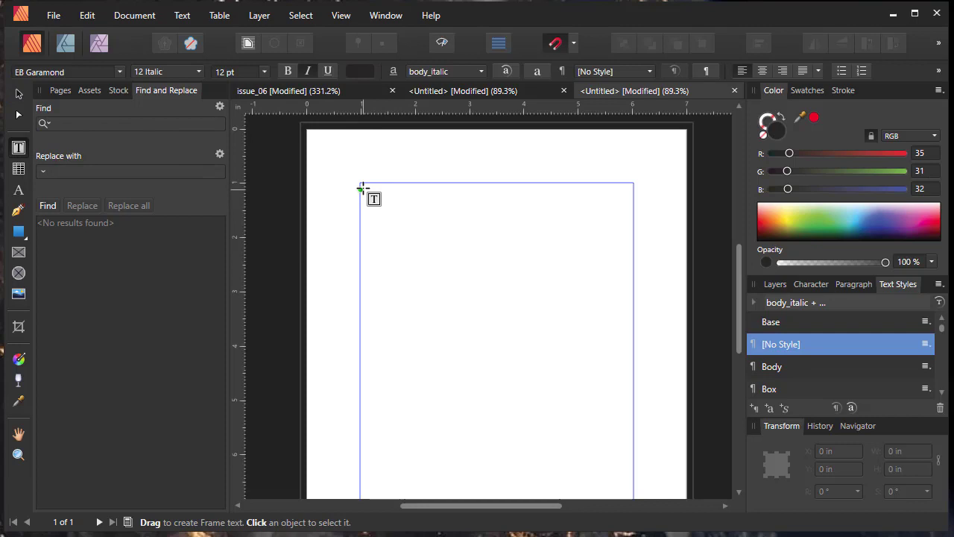
{"action": "left_click_drag", "start_coordinate": [362, 185], "coordinate": [634, 446]}
{"action": "scroll", "coordinate": [603, 409], "scroll_direction": "down", "scroll_amount": 3}
{"action": "scroll", "coordinate": [419, 281], "scroll_direction": "up", "scroll_amount": 3}
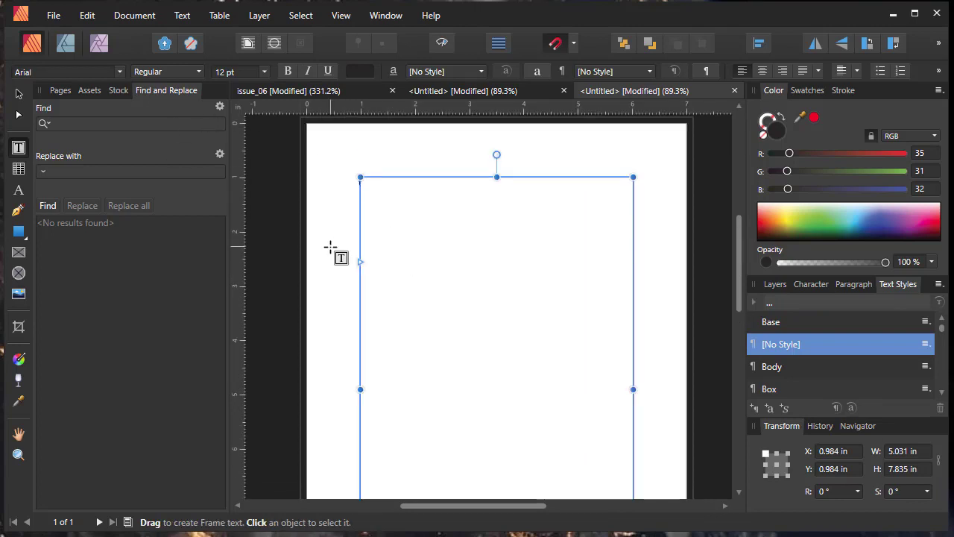
{"action": "right_click", "coordinate": [424, 242]}
{"action": "left_click", "coordinate": [471, 282]}
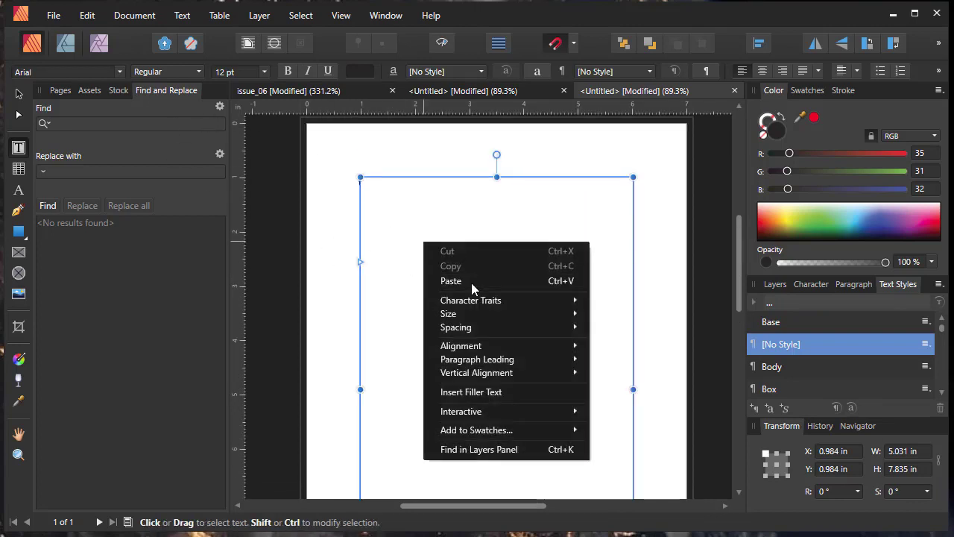
{"action": "scroll", "coordinate": [475, 300], "scroll_direction": "up", "scroll_amount": 5}
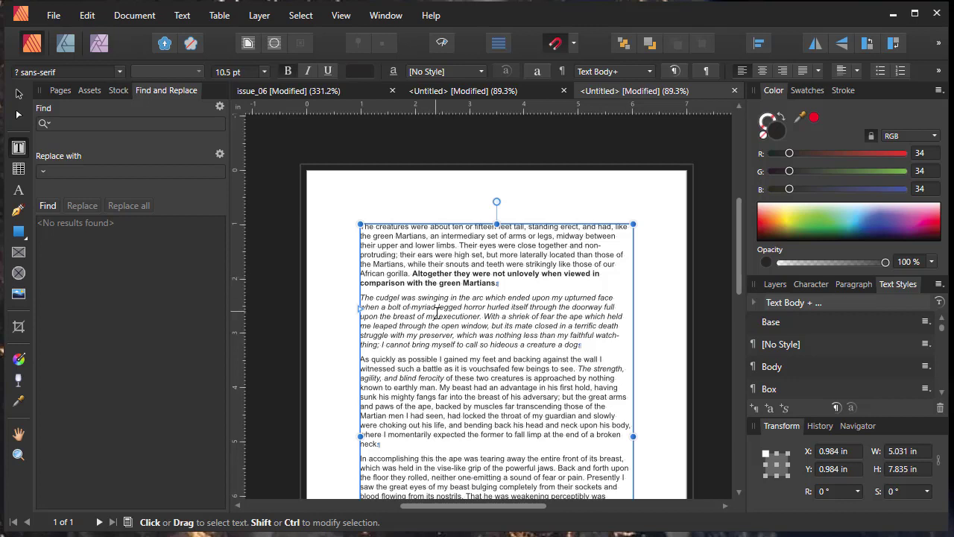
Step: Inspect the italic paragraph in the pasted story
{"action": "left_click", "coordinate": [437, 314]}
{"action": "scroll", "coordinate": [446, 328], "scroll_direction": "down", "scroll_amount": 1}
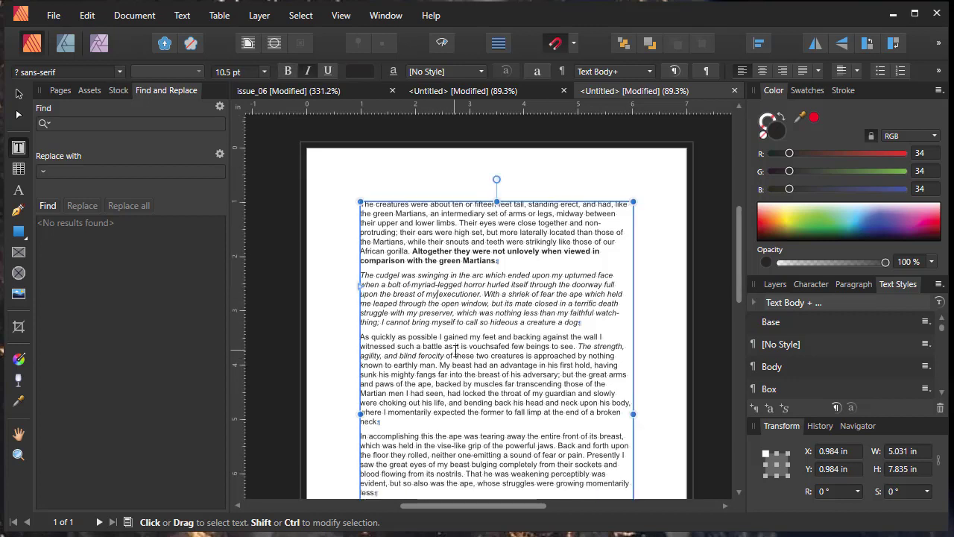
{"action": "scroll", "coordinate": [811, 353], "scroll_direction": "down", "scroll_amount": 1}
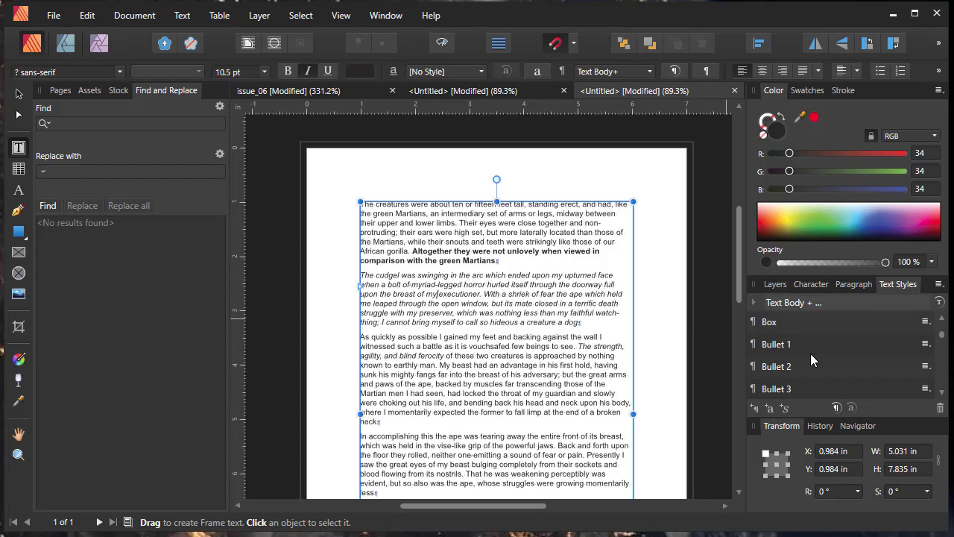
{"action": "scroll", "coordinate": [810, 353], "scroll_direction": "up", "scroll_amount": 1}
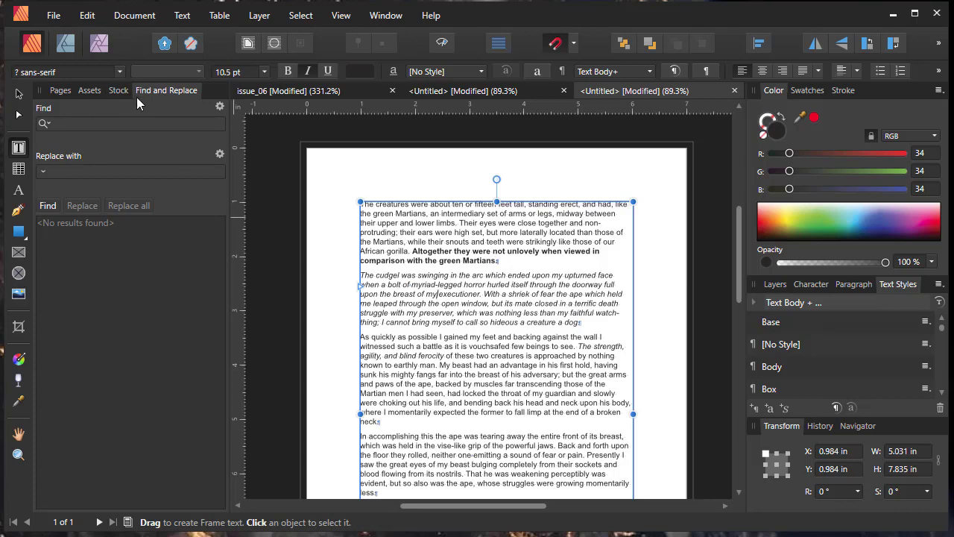
Step: Enter the pattern (.*) in the Find field with Regular Expression matching on
{"action": "left_click", "coordinate": [70, 92]}
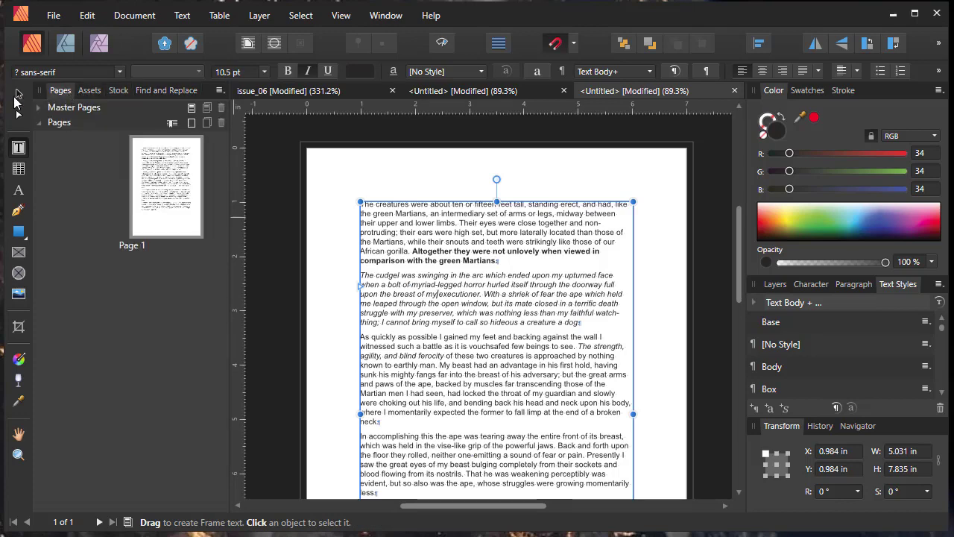
{"action": "left_click", "coordinate": [148, 90]}
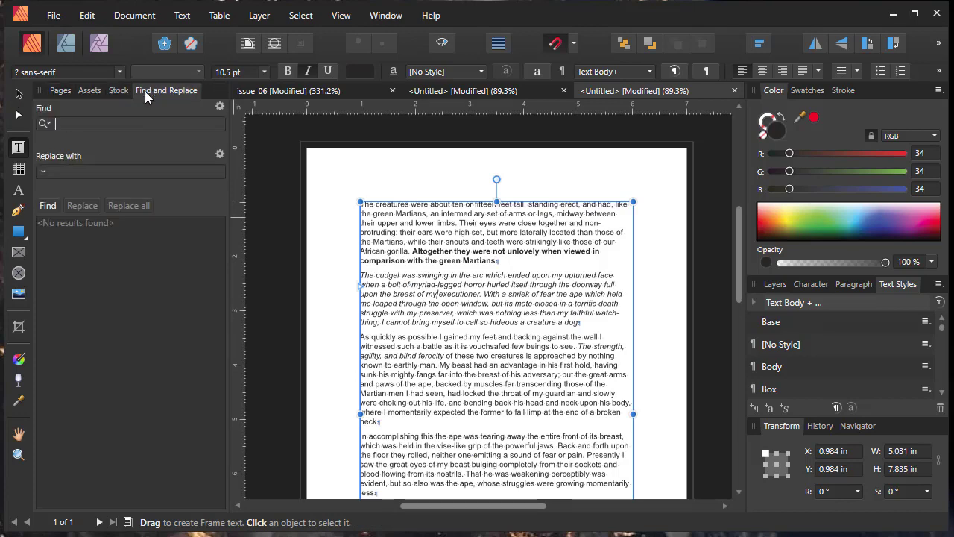
{"action": "left_click", "coordinate": [84, 124]}
{"action": "type", "text": ")"}
{"action": "left_click", "coordinate": [70, 176]}
{"action": "left_click", "coordinate": [220, 109]}
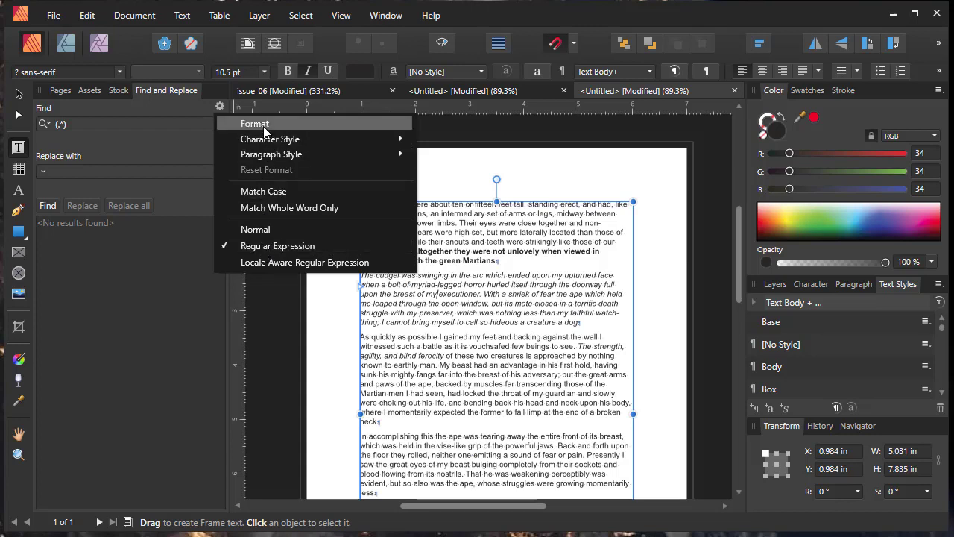
{"action": "left_click", "coordinate": [251, 246]}
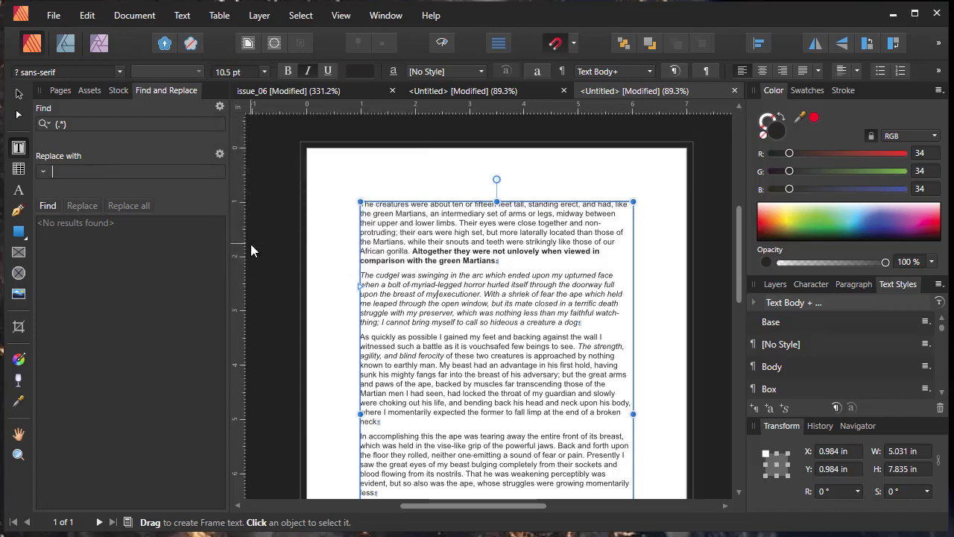
{"action": "left_click", "coordinate": [219, 106]}
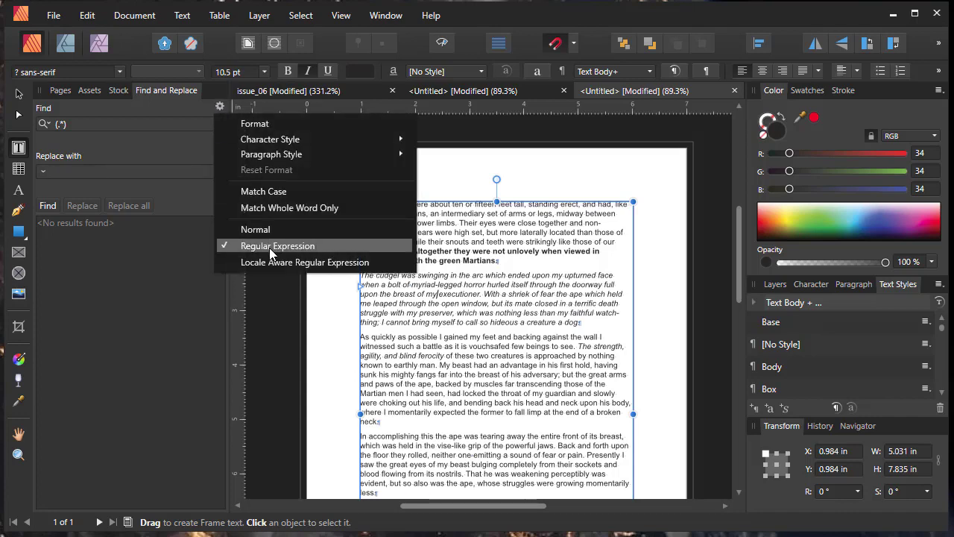
Step: Keep Regular Expression on and add an Italic: On format condition to the search
{"action": "left_click", "coordinate": [268, 230]}
{"action": "left_click", "coordinate": [219, 106]}
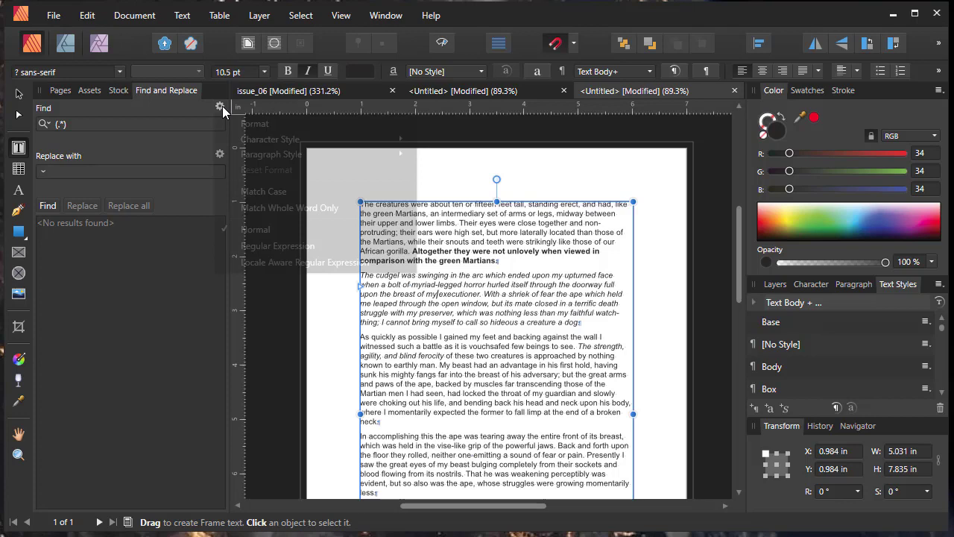
{"action": "left_click", "coordinate": [262, 247]}
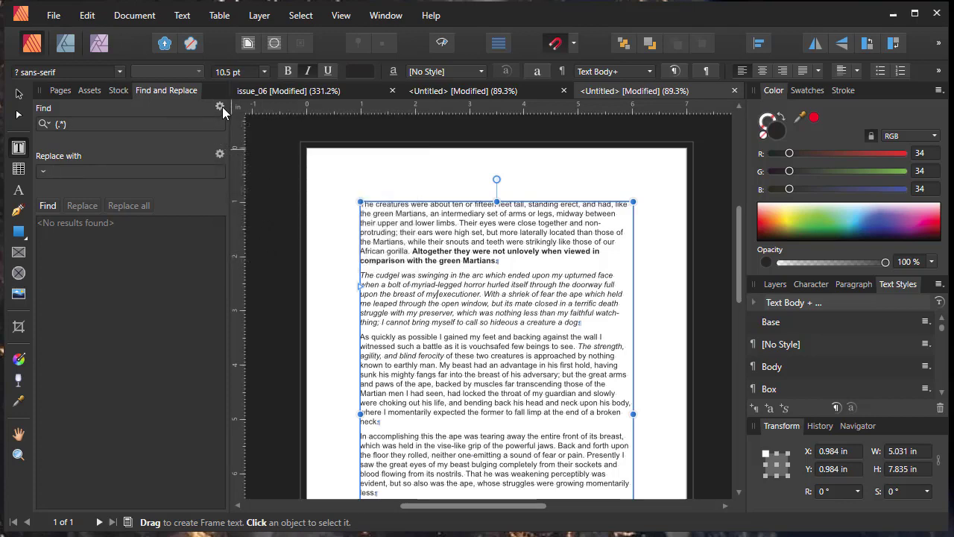
{"action": "left_click", "coordinate": [221, 107]}
{"action": "left_click", "coordinate": [240, 125]}
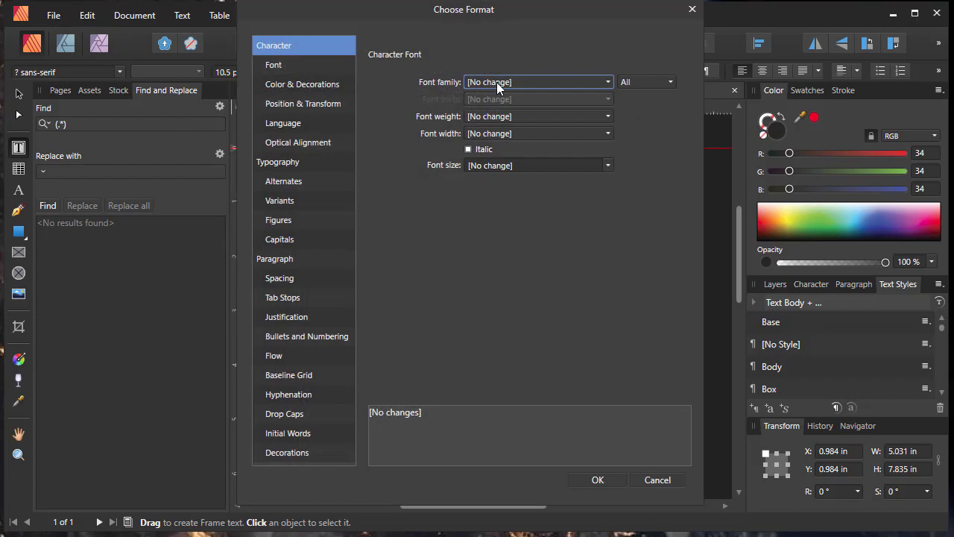
{"action": "left_click", "coordinate": [469, 150]}
{"action": "left_click", "coordinate": [469, 150]}
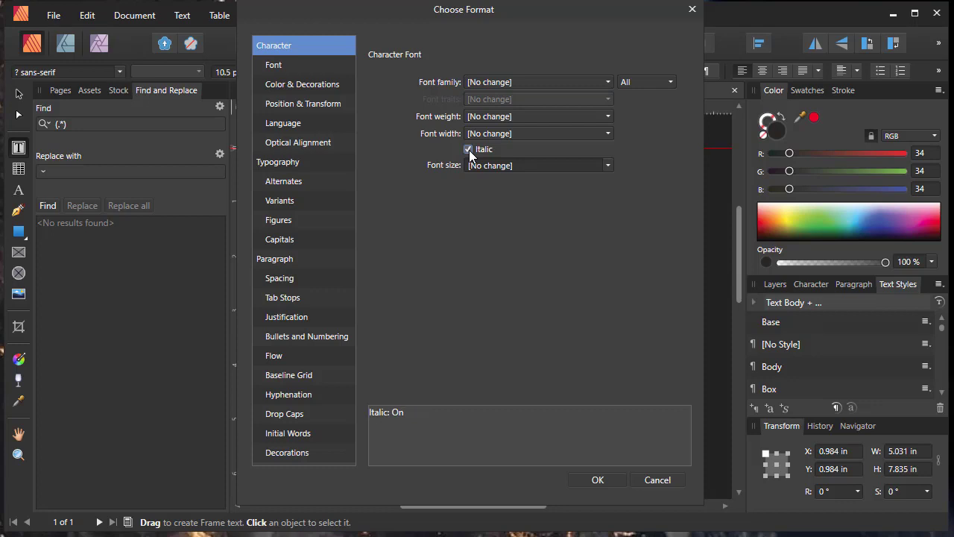
{"action": "left_click", "coordinate": [598, 480]}
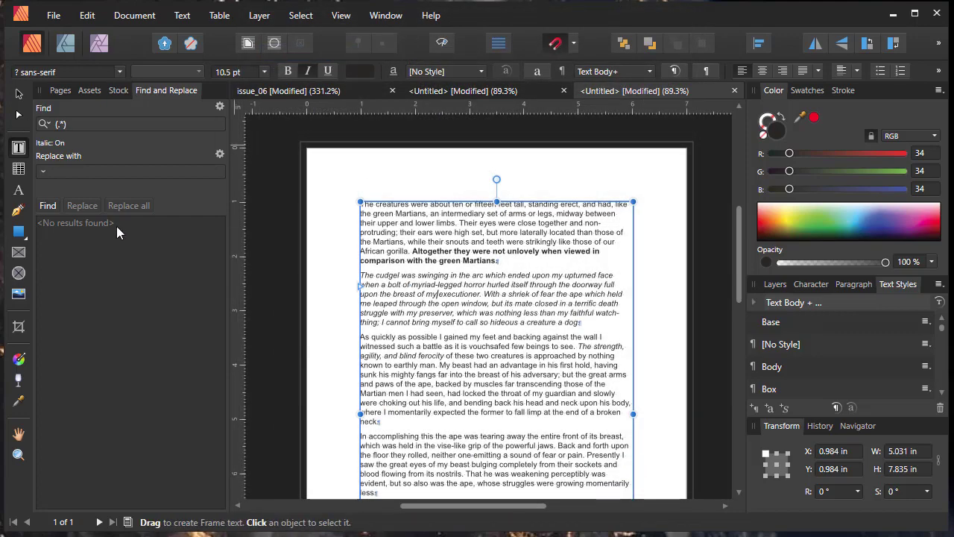
Step: Find the italic passages in the frame and review both matches
{"action": "left_click", "coordinate": [48, 207]}
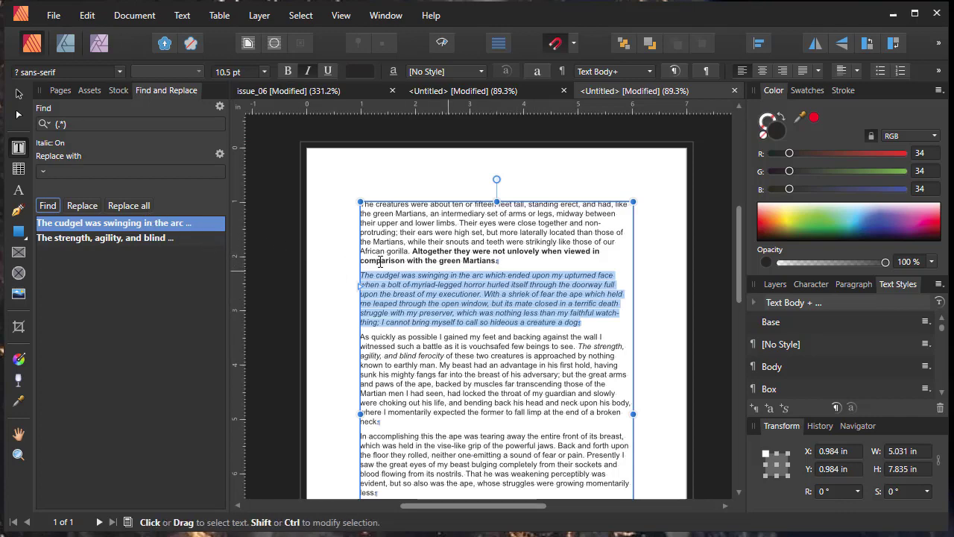
{"action": "left_click", "coordinate": [96, 237]}
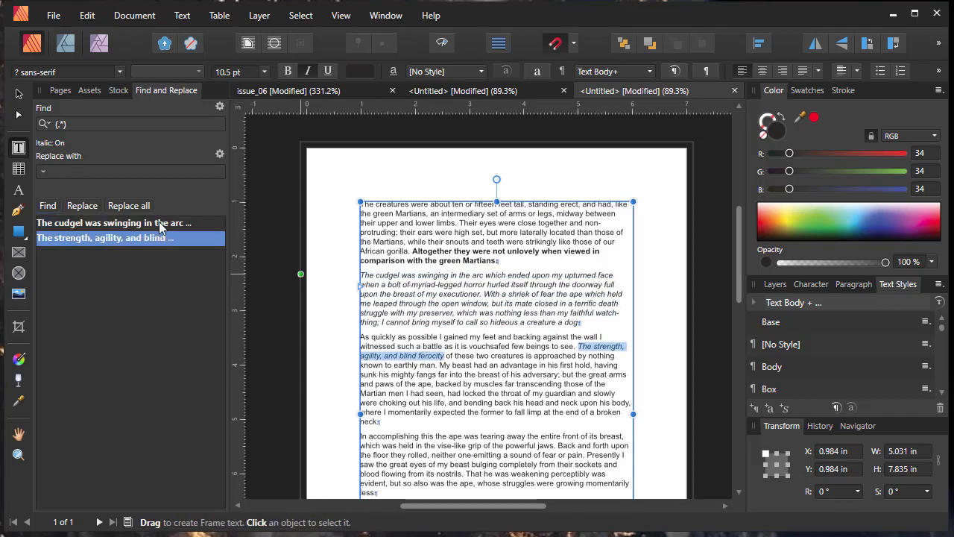
{"action": "left_click", "coordinate": [123, 228]}
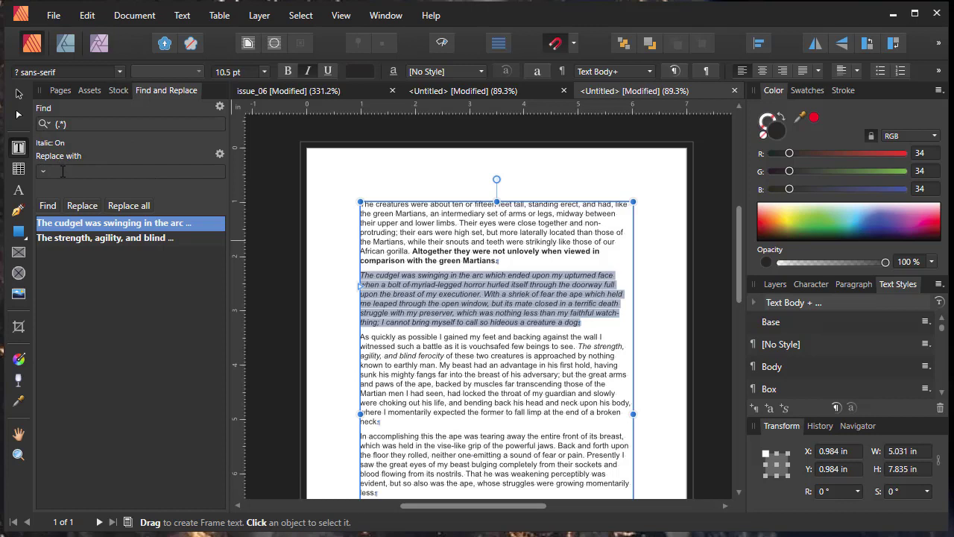
Step: Replace all italic matches with $1 using the body_italic character style
{"action": "type", "text": "$1"}
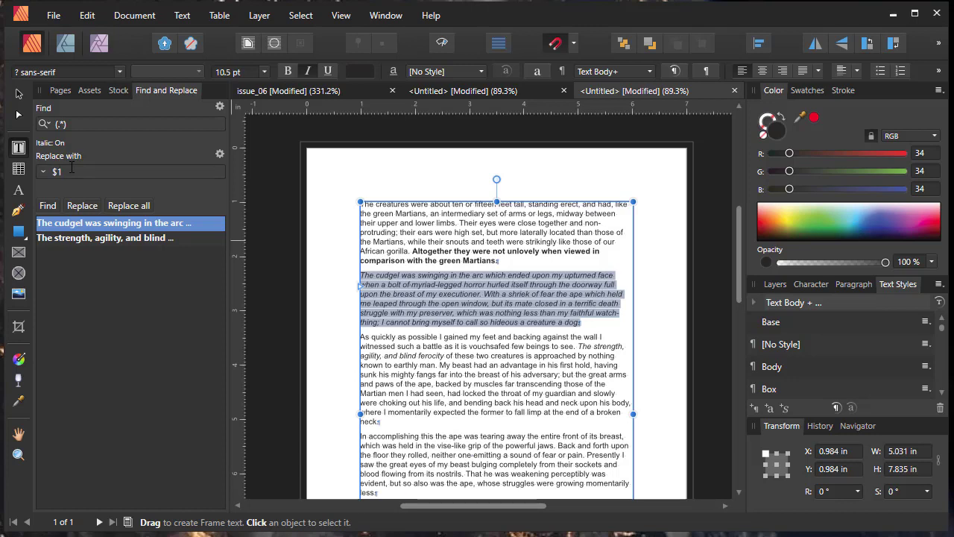
{"action": "left_click", "coordinate": [220, 153]}
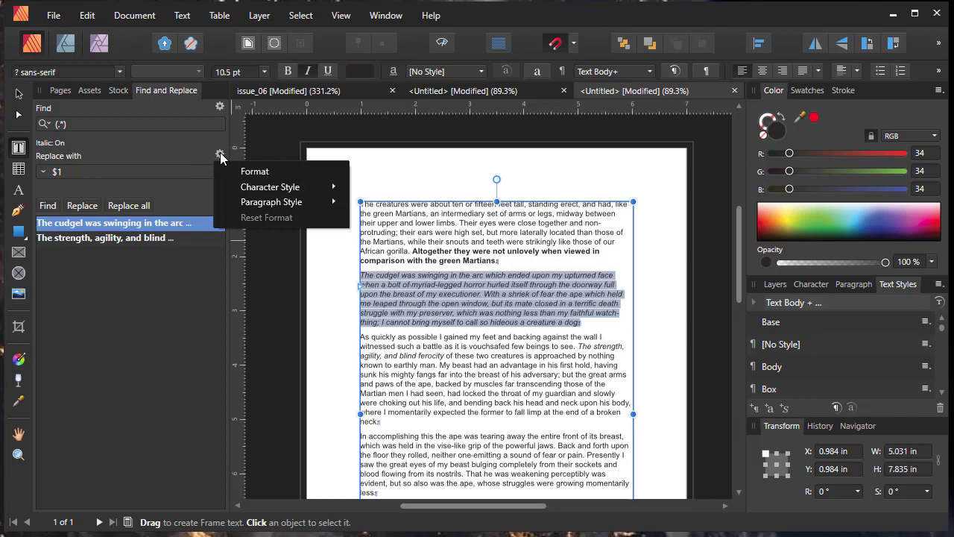
{"action": "mouse_move", "coordinate": [260, 186]}
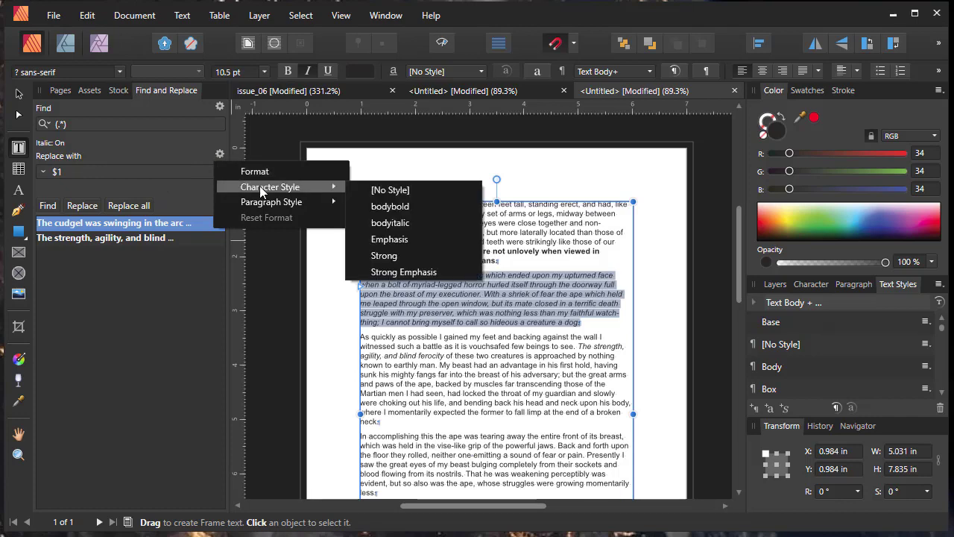
{"action": "left_click", "coordinate": [402, 225]}
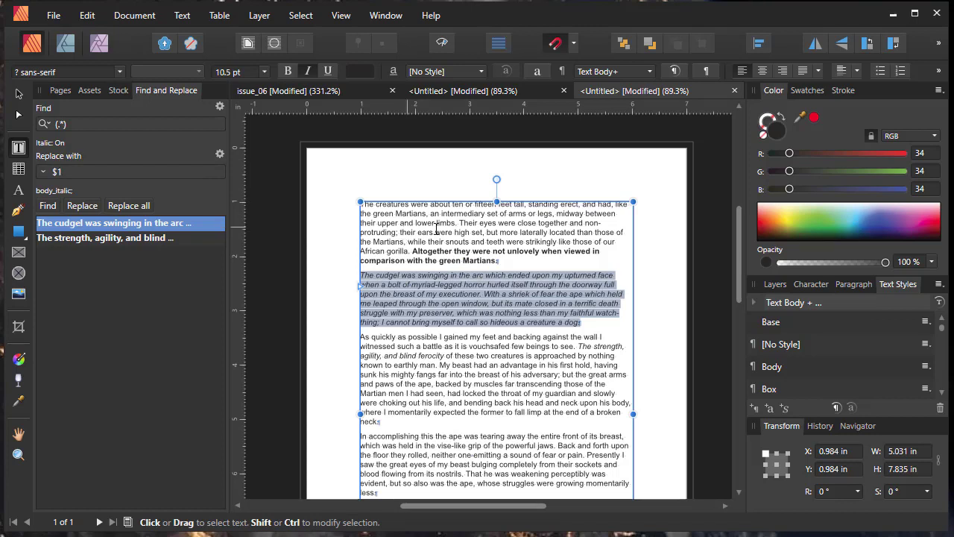
{"action": "left_click", "coordinate": [129, 205]}
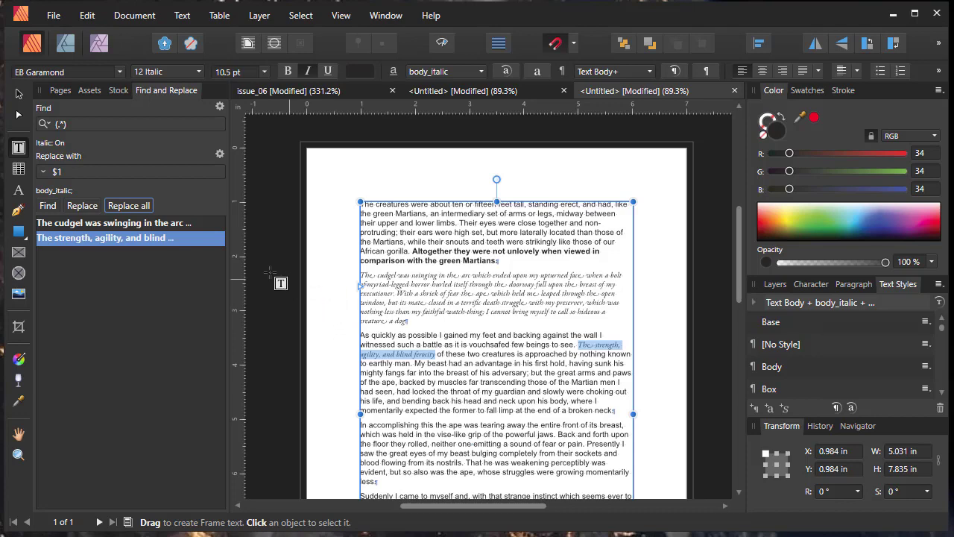
Step: Change the Find format condition to Font weight Bold with Italic Off
{"action": "left_click", "coordinate": [219, 108]}
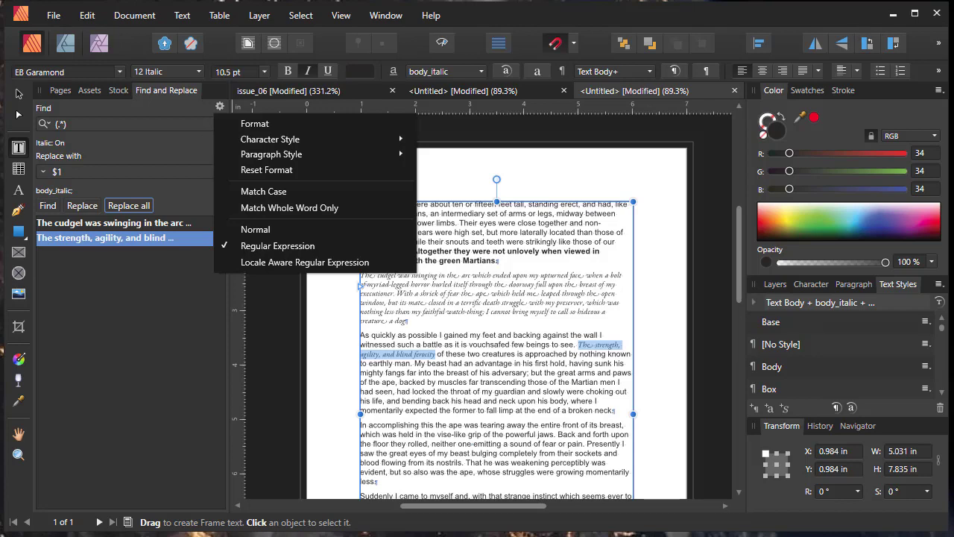
{"action": "key", "text": "Escape"}
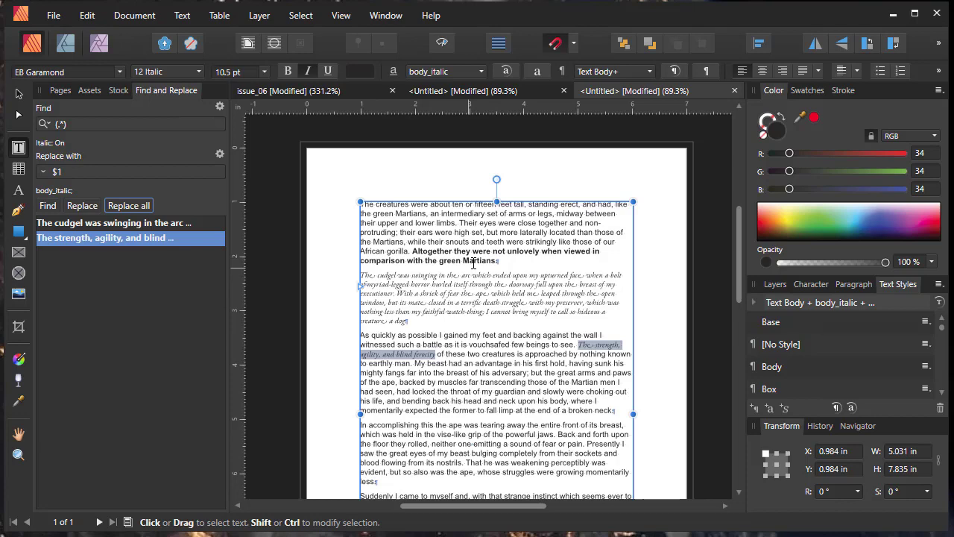
{"action": "left_click", "coordinate": [220, 109]}
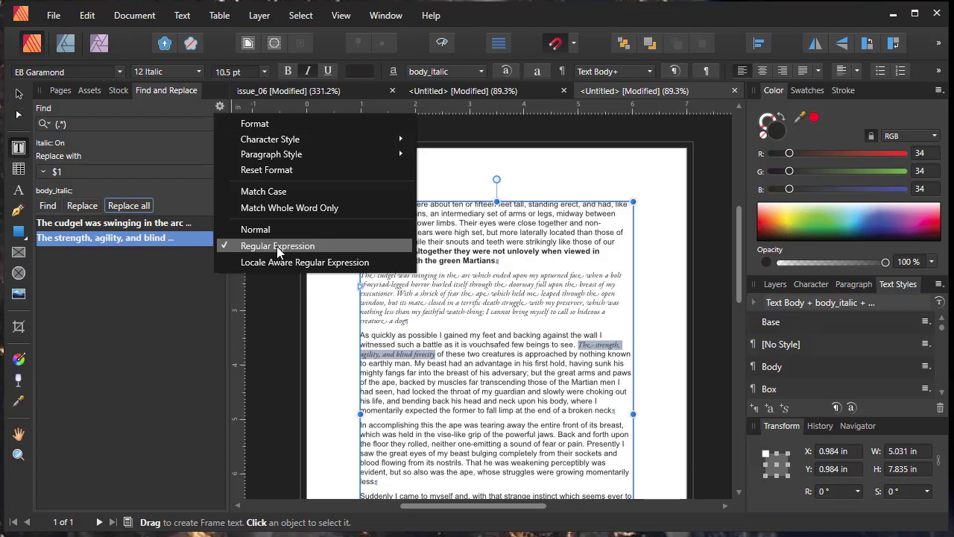
{"action": "left_click", "coordinate": [264, 124]}
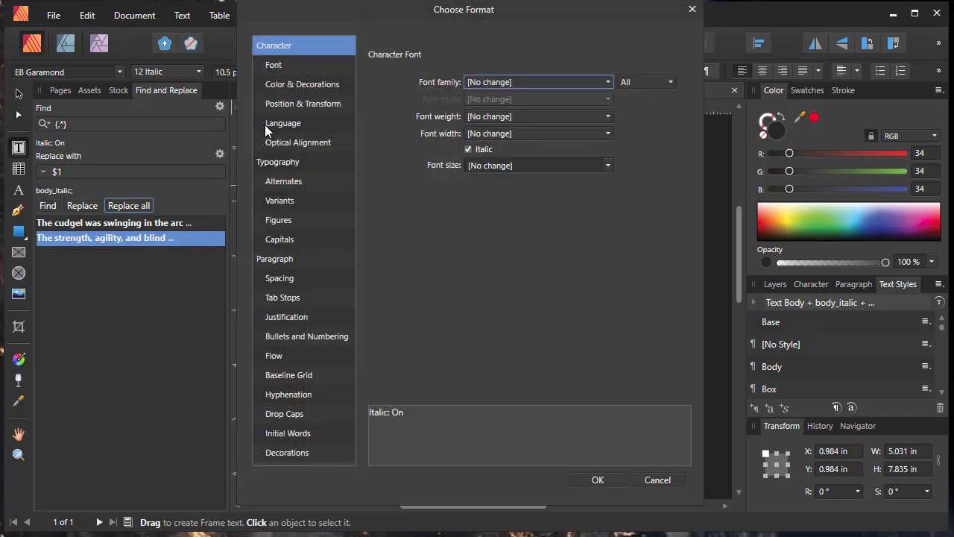
{"action": "left_click", "coordinate": [468, 149]}
{"action": "left_click", "coordinate": [468, 150]}
{"action": "left_click", "coordinate": [502, 113]}
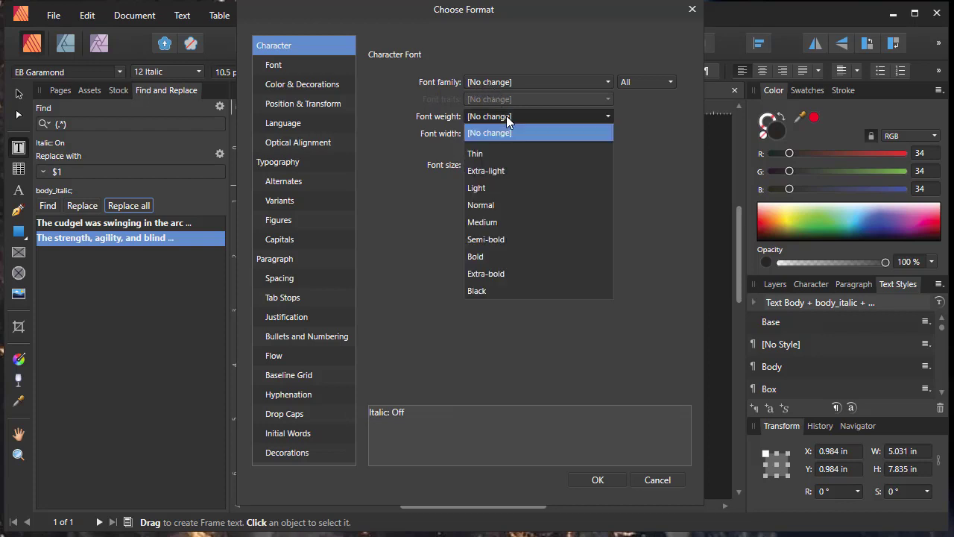
{"action": "left_click", "coordinate": [487, 255]}
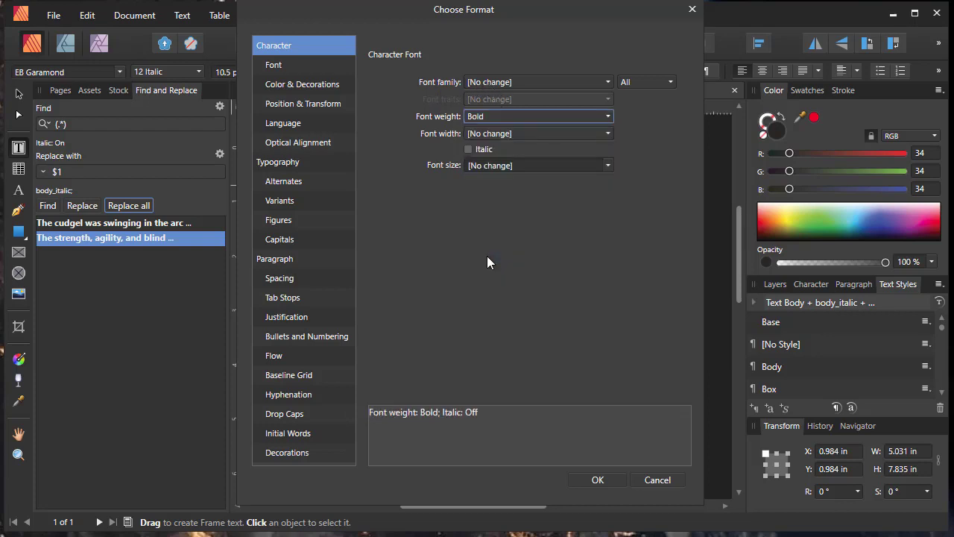
{"action": "left_click", "coordinate": [598, 480]}
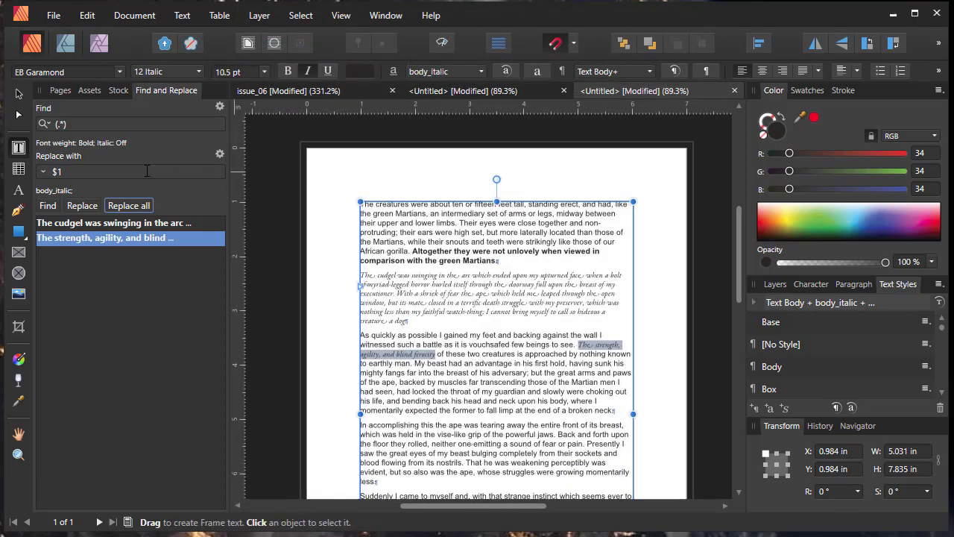
Step: Find the bold sentence and Replace all using the body_bold character style
{"action": "left_click", "coordinate": [47, 209]}
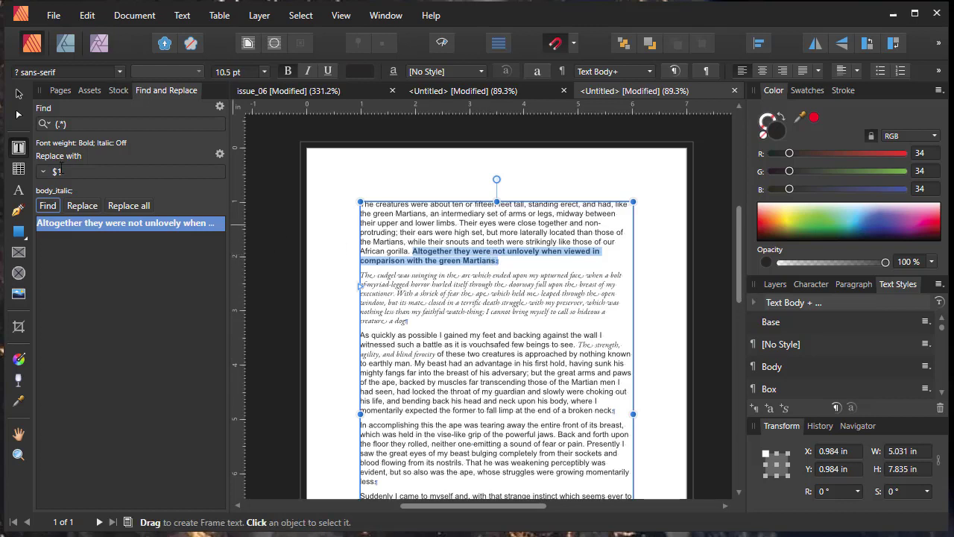
{"action": "left_click", "coordinate": [220, 155]}
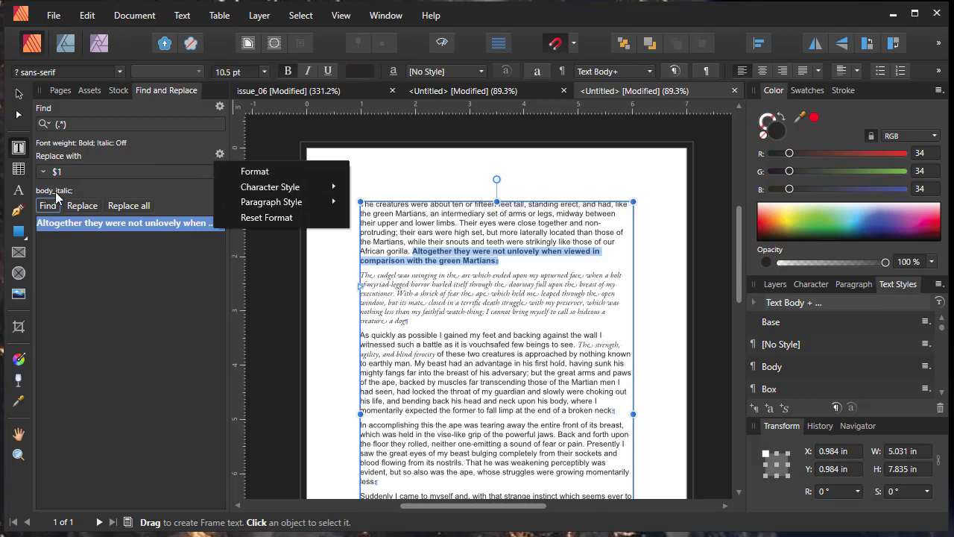
{"action": "mouse_move", "coordinate": [299, 190]}
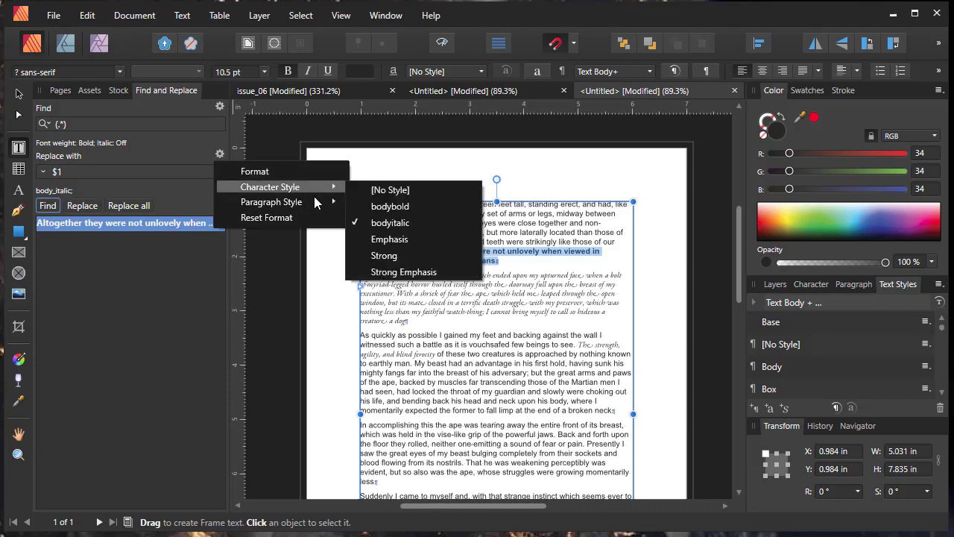
{"action": "left_click", "coordinate": [403, 207]}
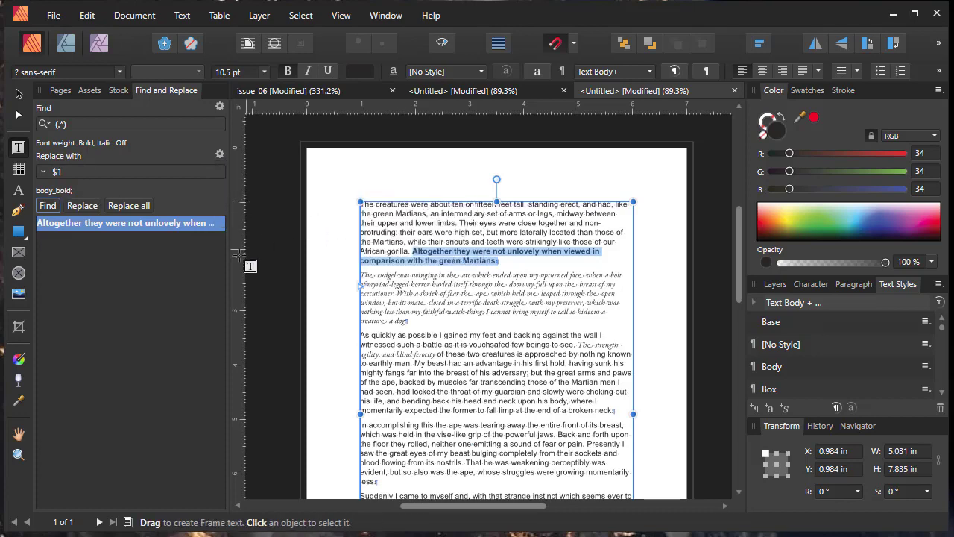
{"action": "left_click", "coordinate": [129, 206]}
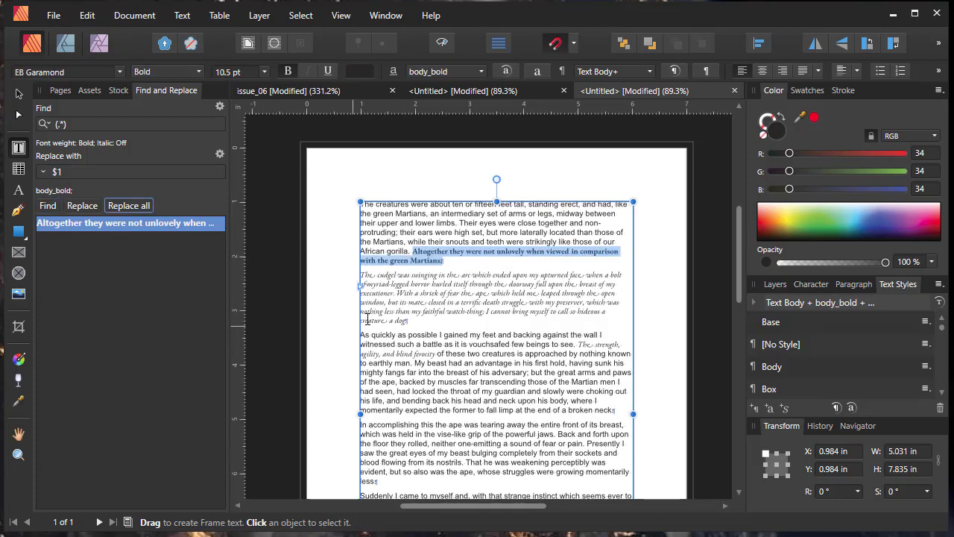
Step: Select all text in the frame and apply the Body paragraph style to it
{"action": "left_click", "coordinate": [449, 363]}
{"action": "scroll", "coordinate": [462, 373], "scroll_direction": "down", "scroll_amount": 3}
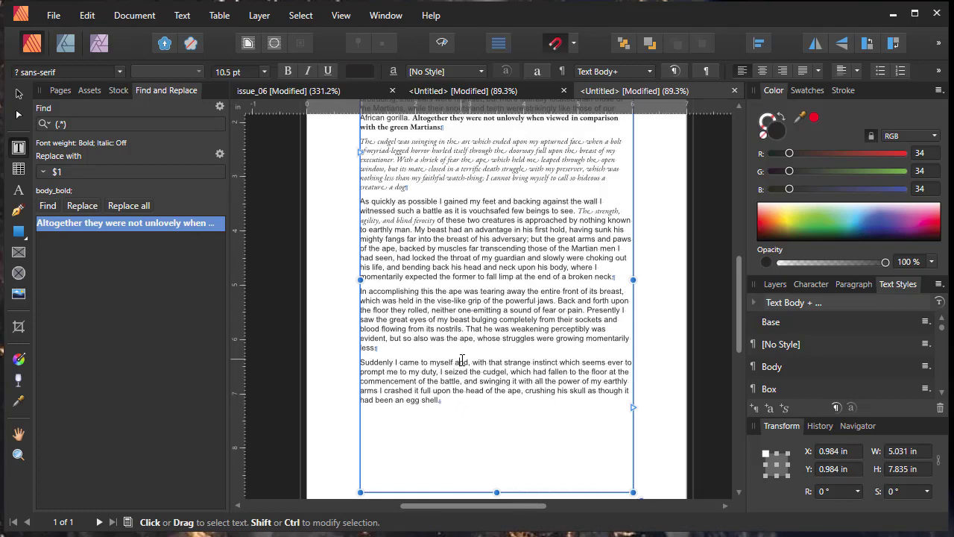
{"action": "key", "text": "ctrl+a"}
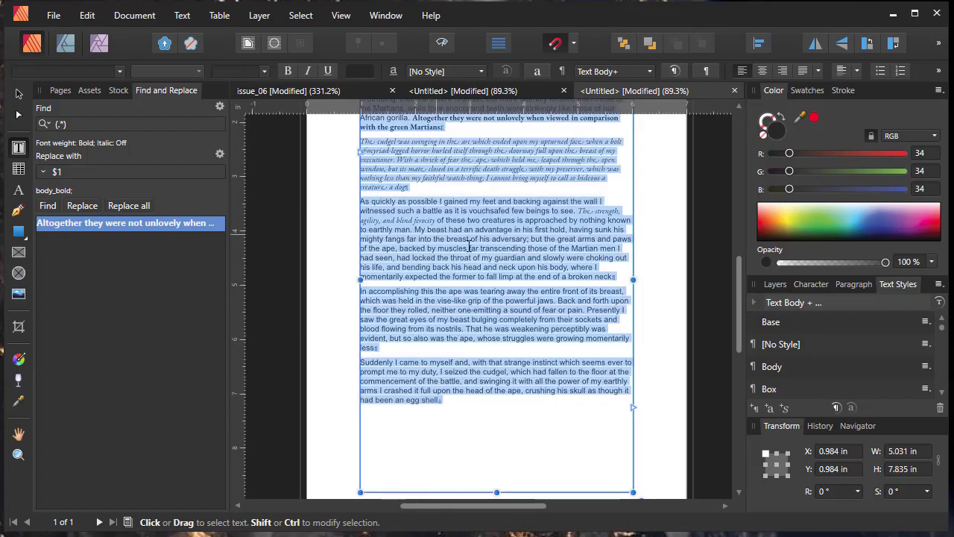
{"action": "right_click", "coordinate": [777, 370]}
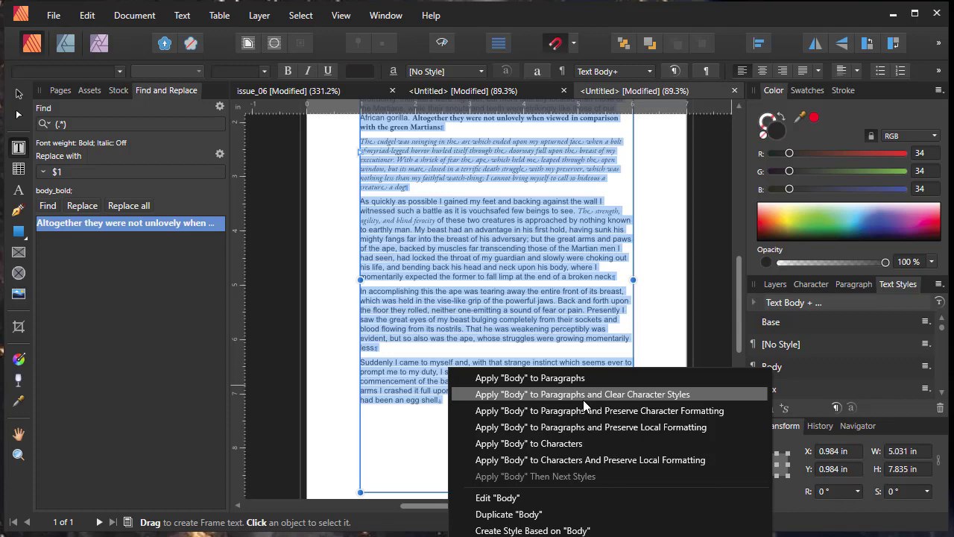
{"action": "left_click", "coordinate": [555, 380]}
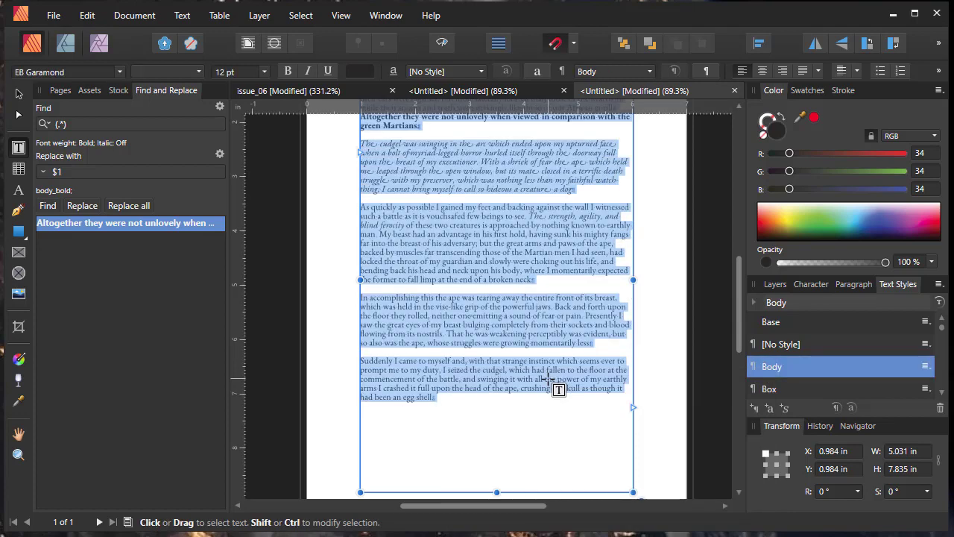
Step: Deselect the text and confirm the italic paragraph still uses body_italic
{"action": "left_click", "coordinate": [473, 378]}
{"action": "scroll", "coordinate": [485, 380], "scroll_direction": "up", "scroll_amount": 1}
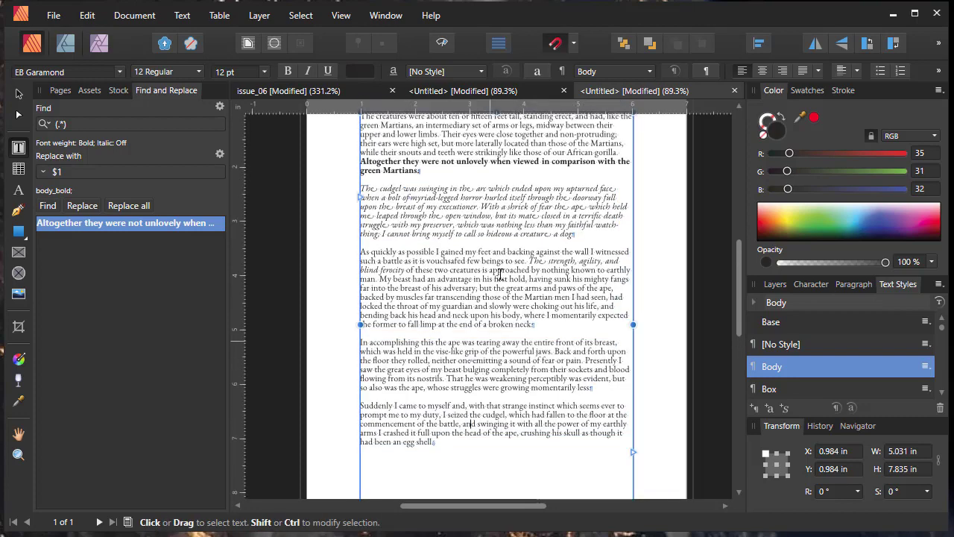
{"action": "left_click", "coordinate": [447, 207]}
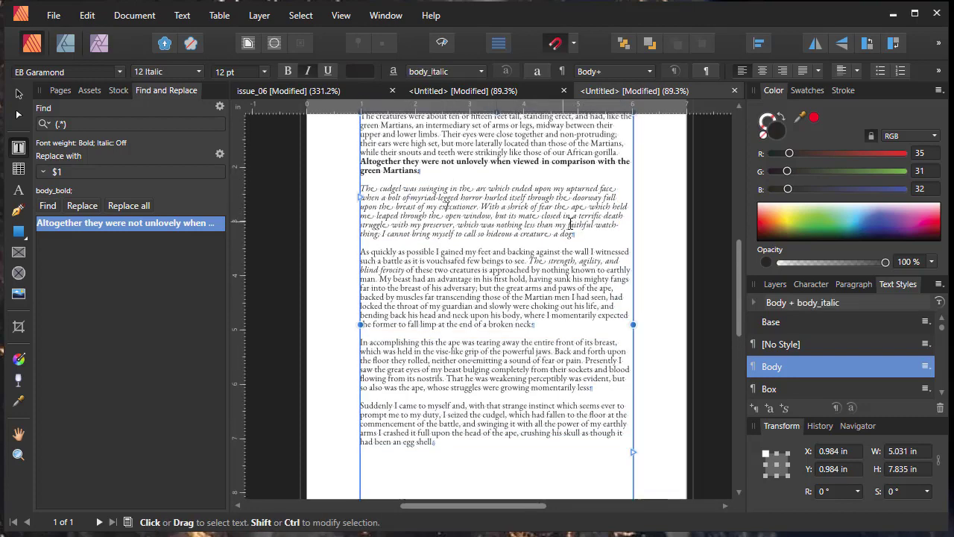